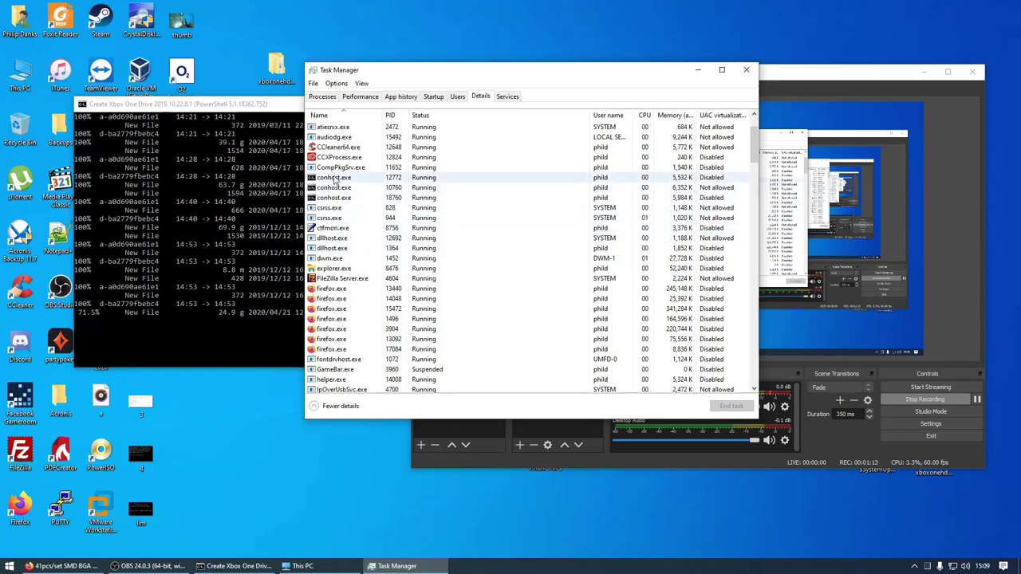
End all three conhost.exe processes to stop the stalled Create Xbox One Drive script, and close Task Manager.
{"action": "type", "text": "con"}
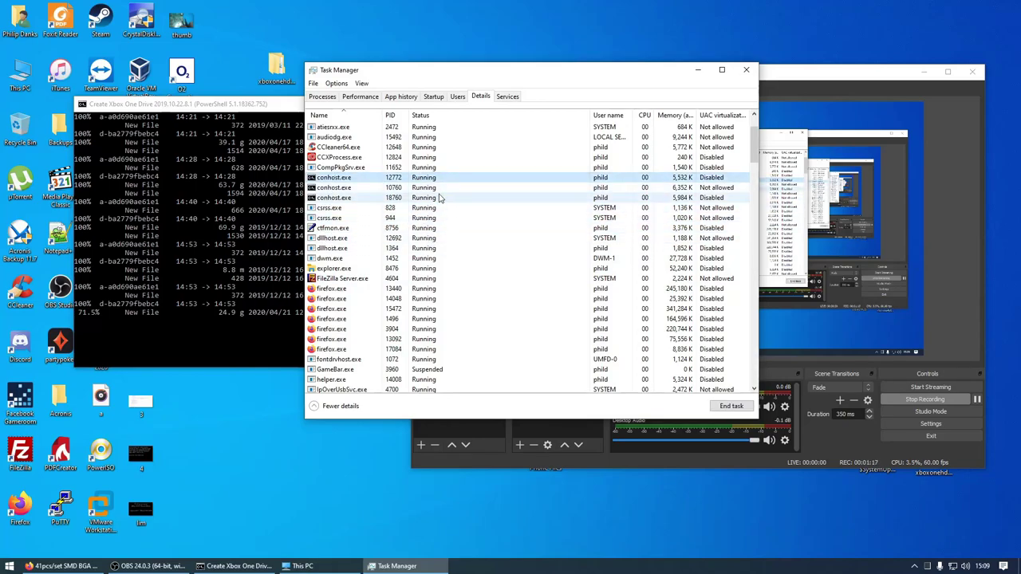
{"action": "key", "text": "Delete"}
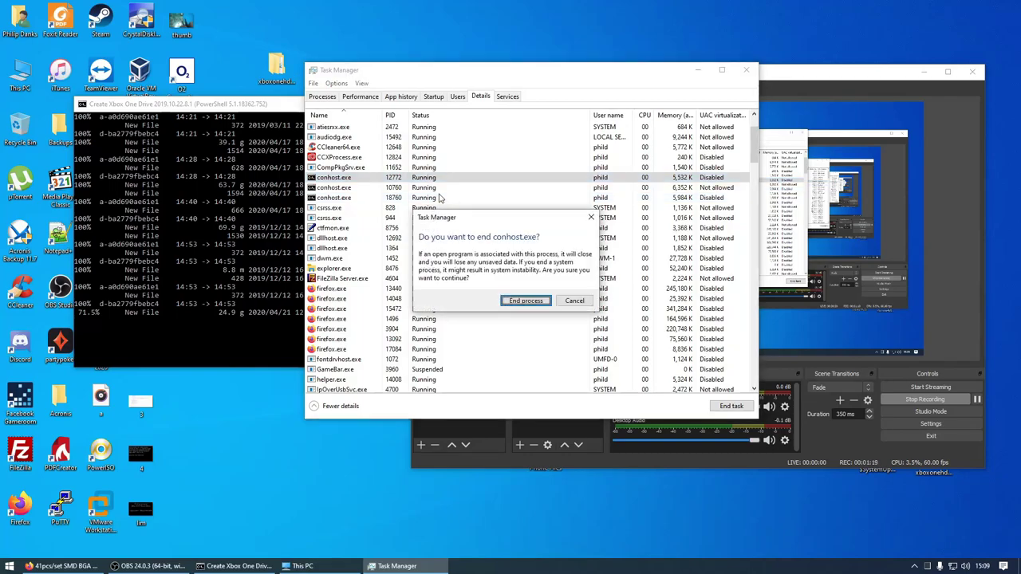
{"action": "key", "text": "Return"}
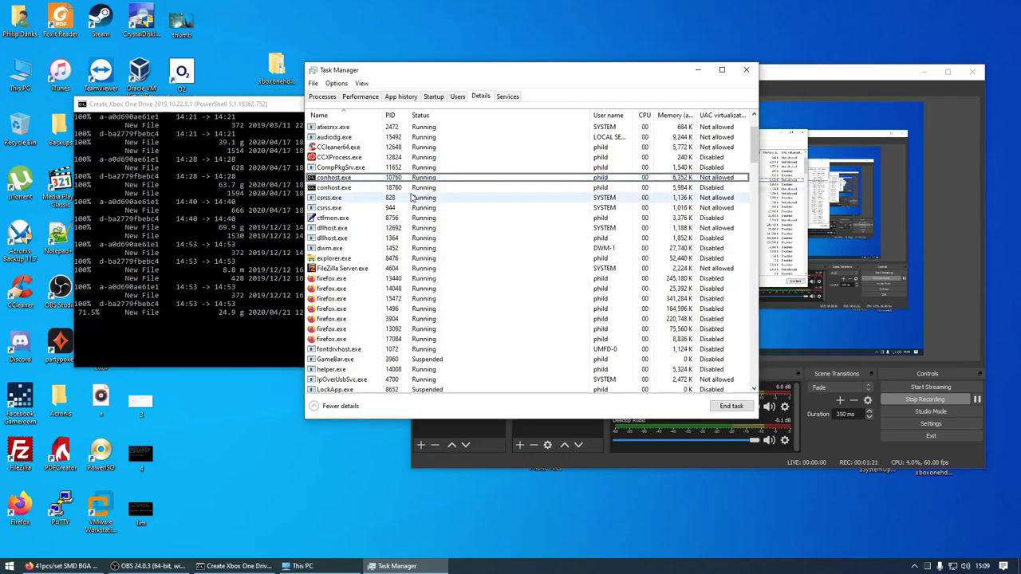
{"action": "left_click", "coordinate": [385, 187]}
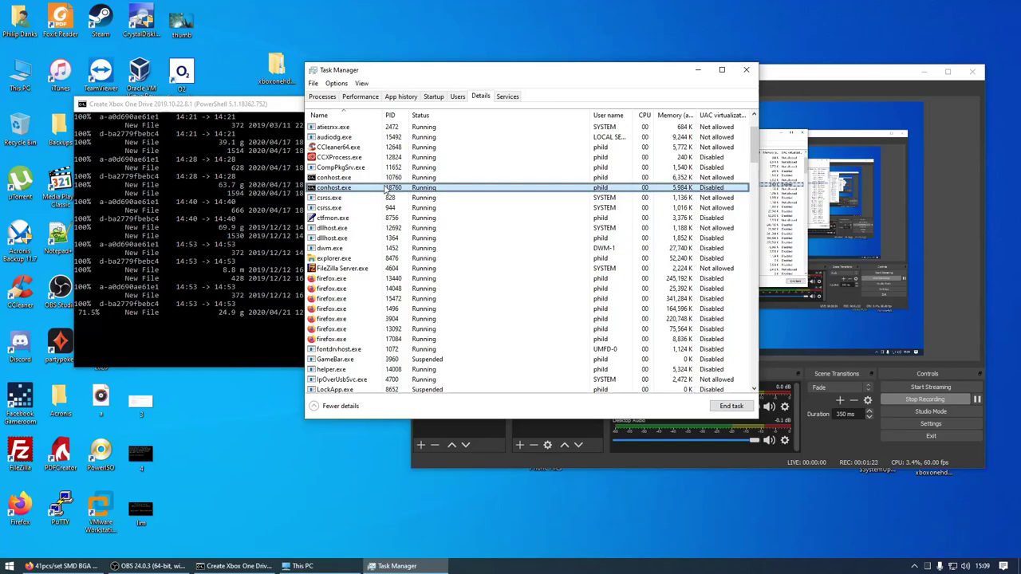
{"action": "key", "text": "Delete"}
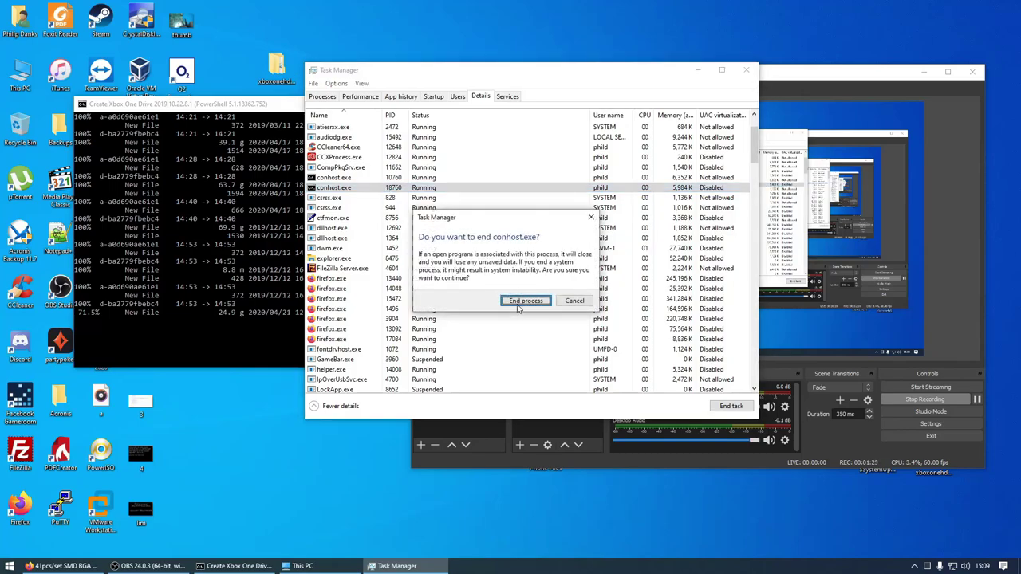
{"action": "left_click", "coordinate": [529, 300]}
{"action": "left_click", "coordinate": [358, 182]}
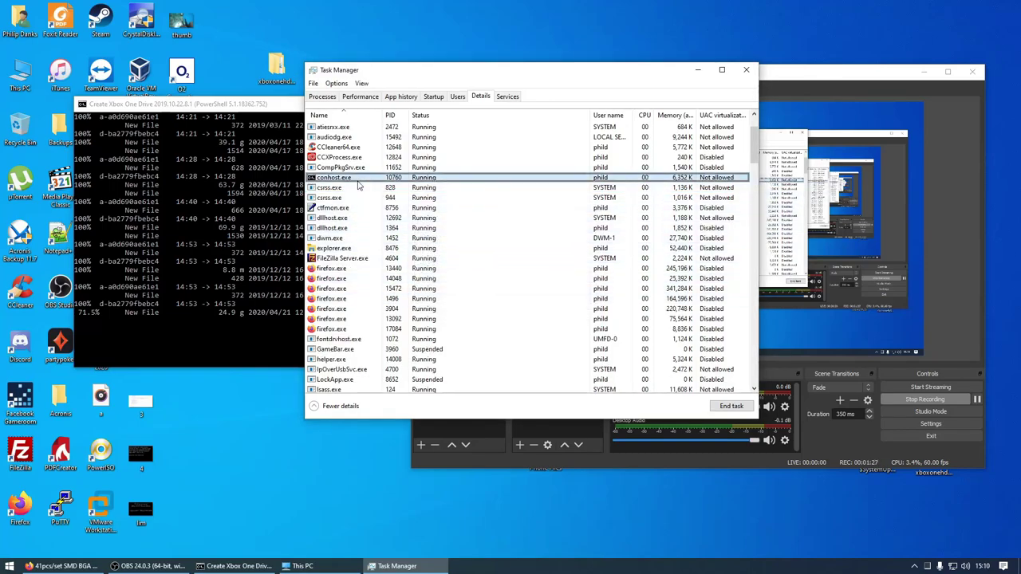
{"action": "key", "text": "Delete"}
{"action": "left_click", "coordinate": [528, 300]}
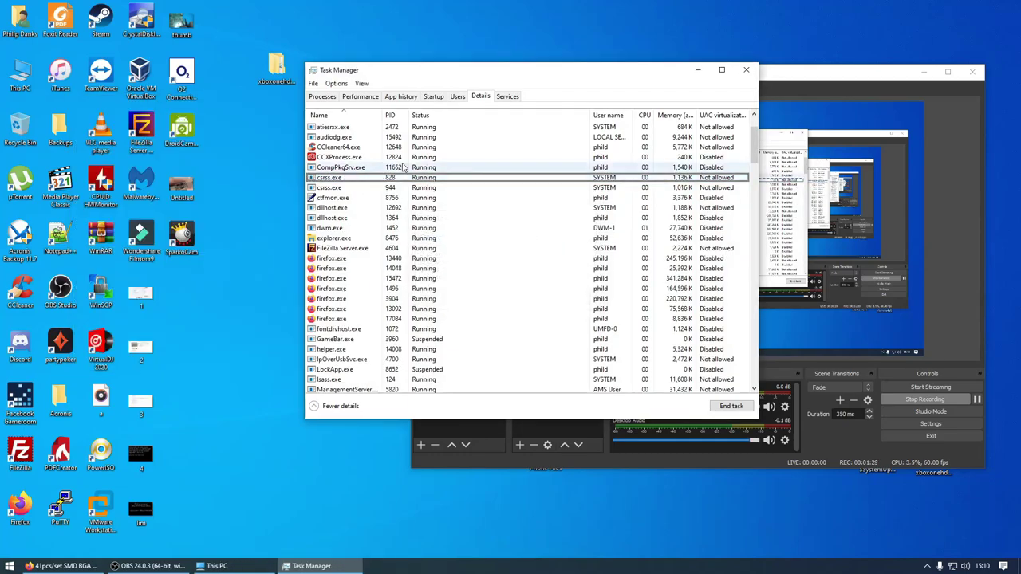
{"action": "left_click", "coordinate": [746, 71]}
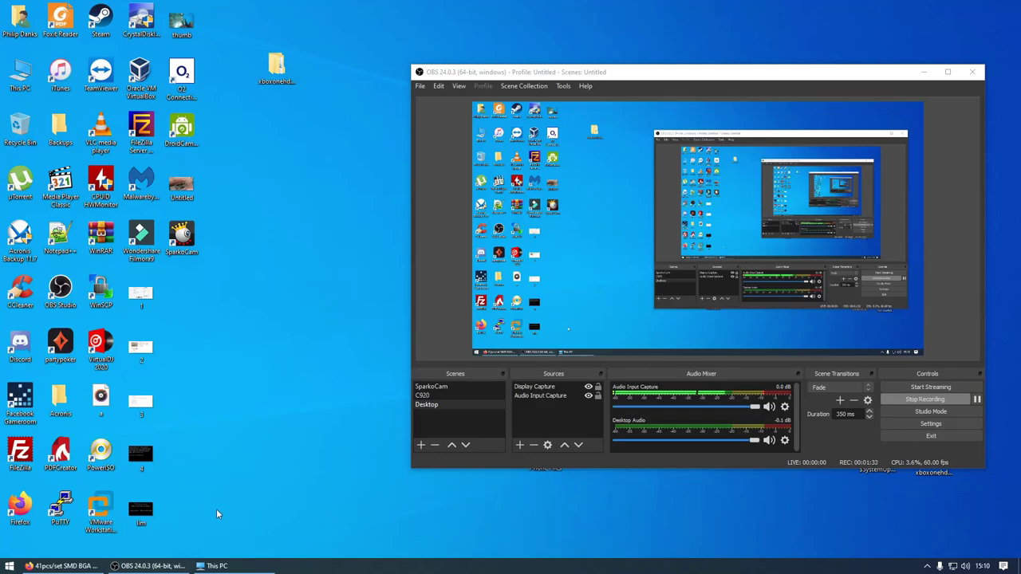
Launch diskpart from the Windows search and list the disks.
{"action": "key", "text": "super"}
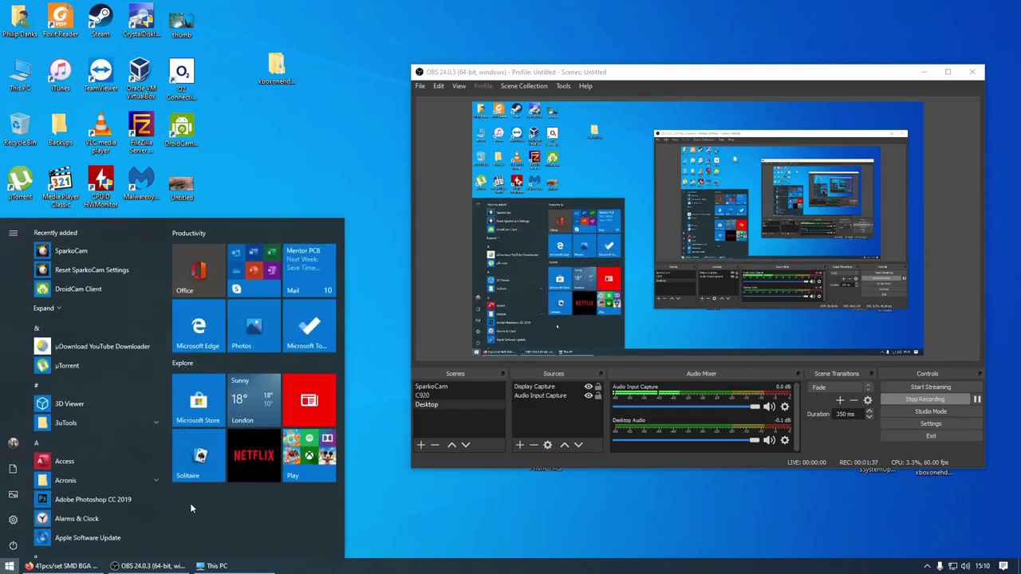
{"action": "type", "text": "diskj"}
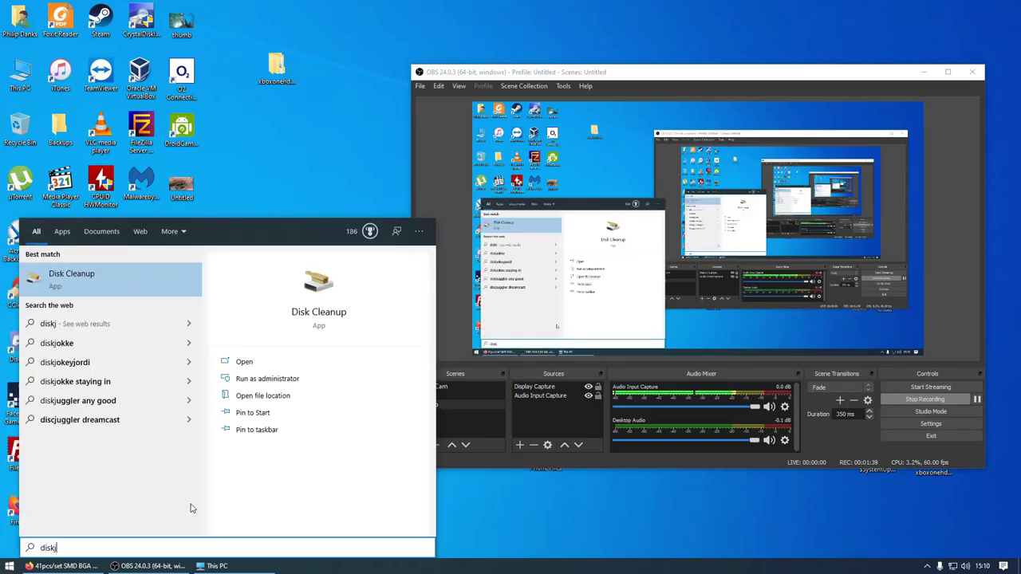
{"action": "key", "text": "BackSpace"}
{"action": "type", "text": "part"}
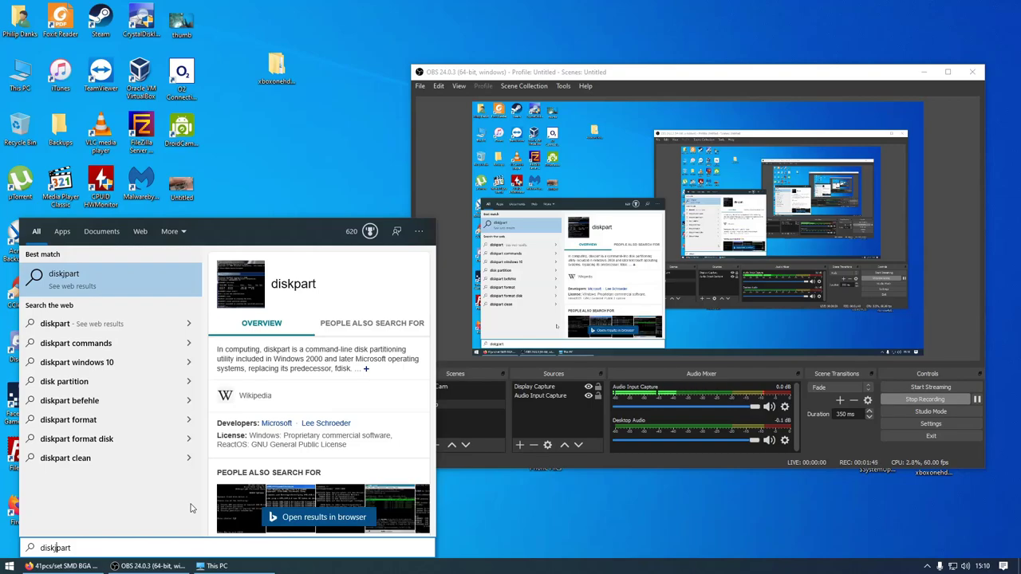
{"action": "key", "text": "Return"}
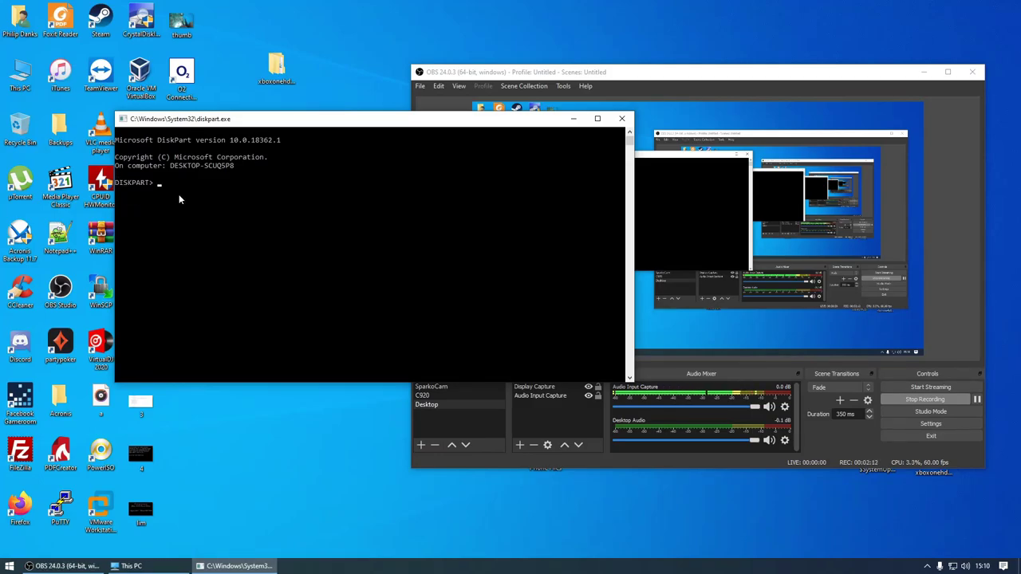
{"action": "type", "text": "list disk"}
{"action": "key", "text": "Return"}
Try to wipe the 931 GB drive by selecting disk 4 and running the clean command.
{"action": "type", "text": "select dios"}
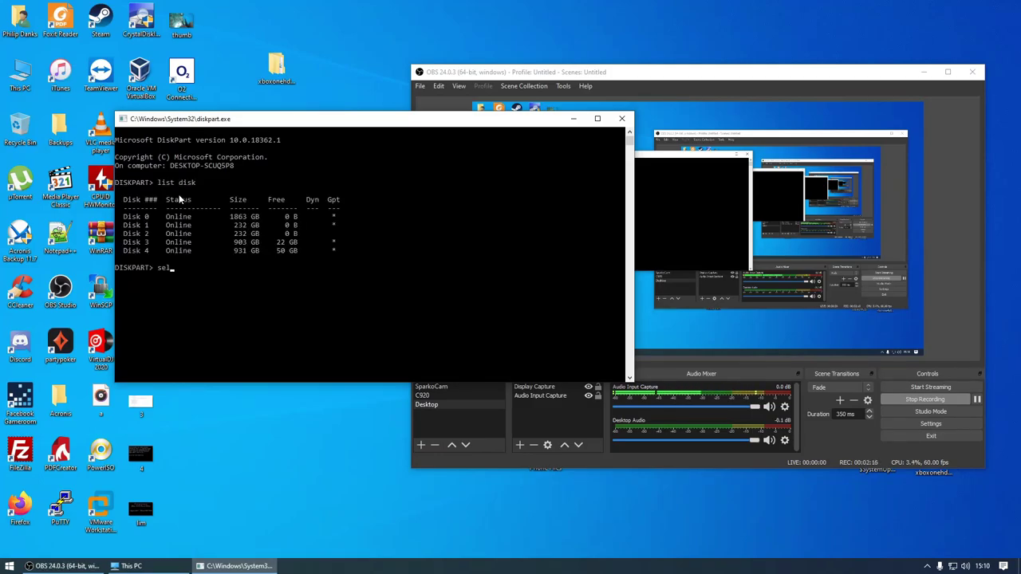
{"action": "key", "text": "BackSpace"}
{"action": "key", "text": "BackSpace"}
{"action": "type", "text": "sk 4"}
{"action": "key", "text": "Return"}
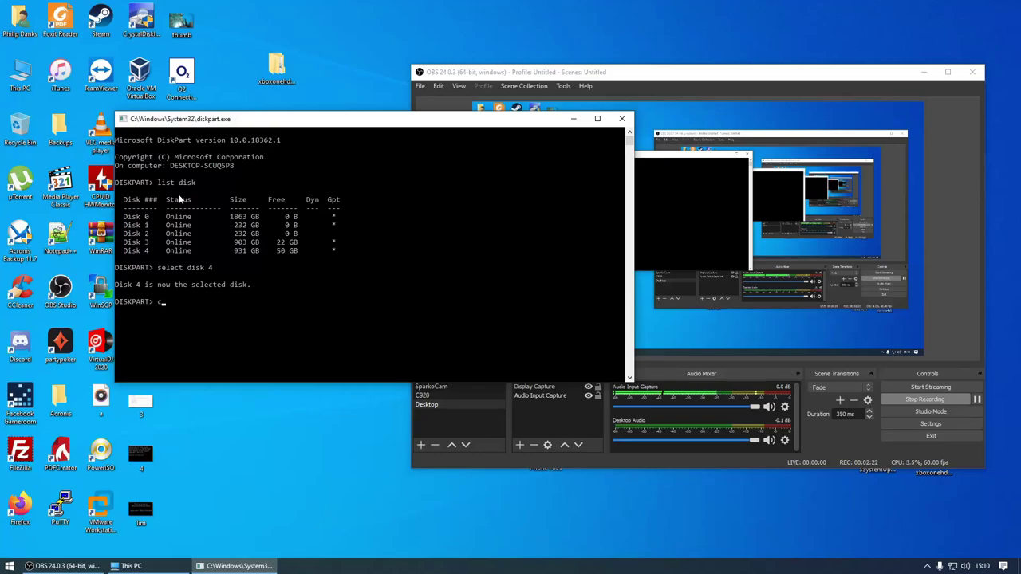
{"action": "type", "text": "clean"}
{"action": "key", "text": "Return"}
{"action": "key", "text": "super"}
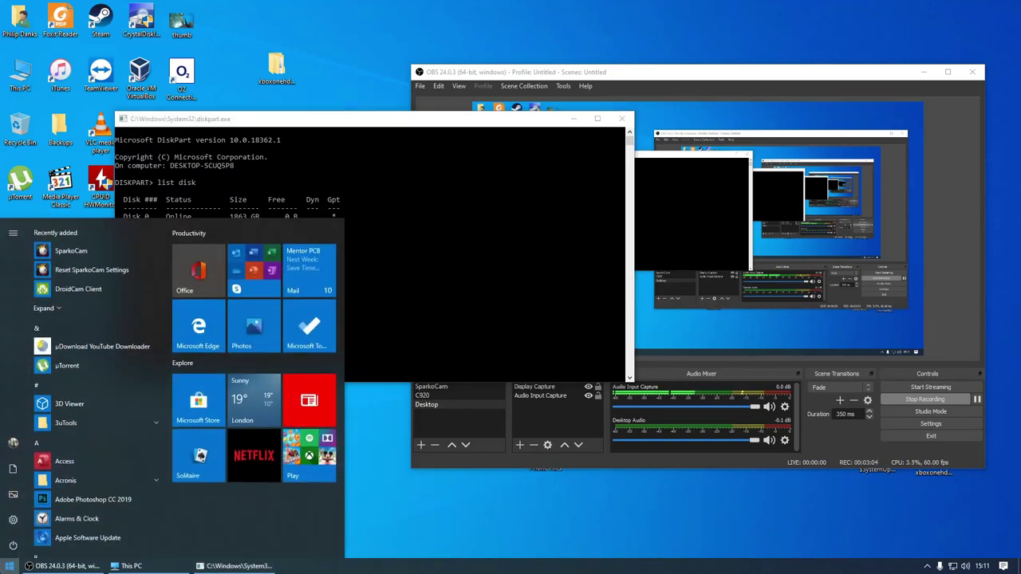
{"action": "type", "text": "cry"}
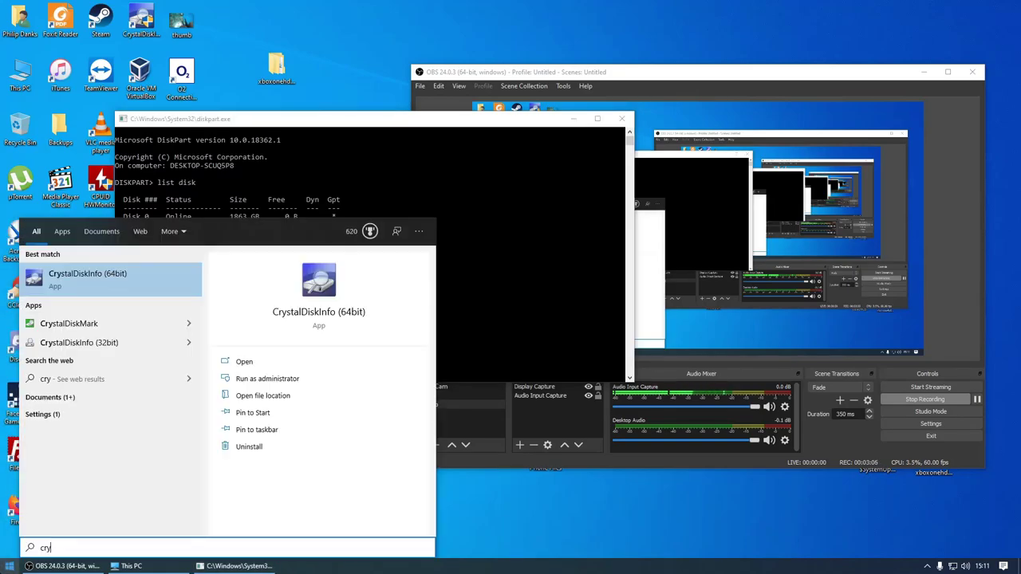
{"action": "key", "text": "Escape"}
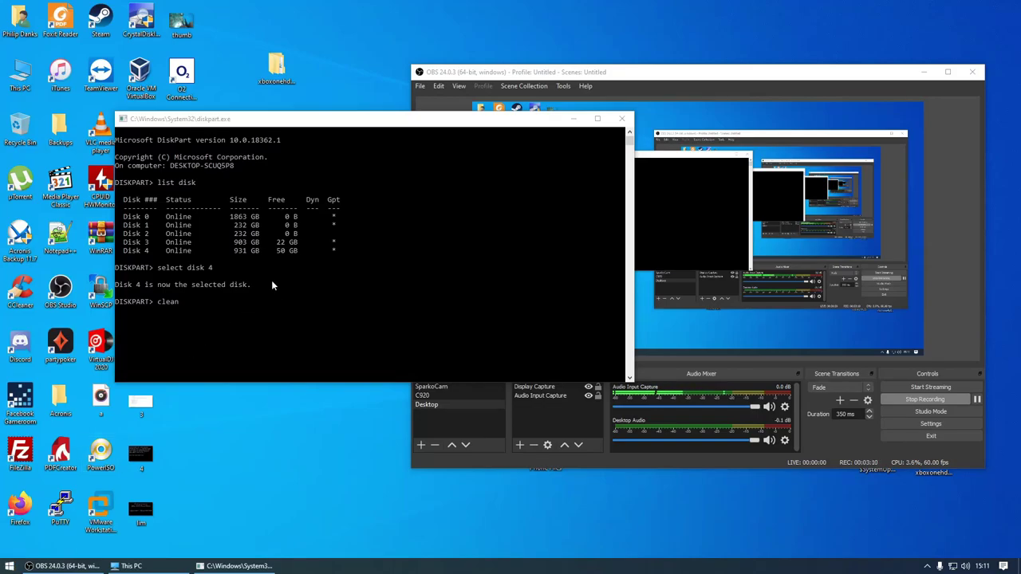
Close the open This PC window, reopen This PC to examine the drives, and close it again.
{"action": "right_click", "coordinate": [132, 565]}
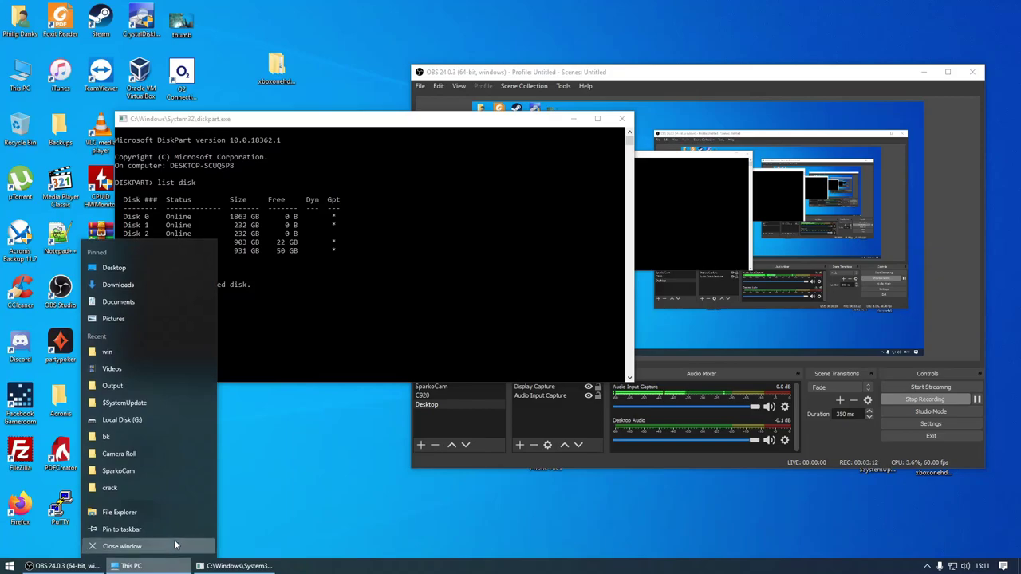
{"action": "left_click", "coordinate": [140, 551]}
{"action": "double_click", "coordinate": [24, 75]}
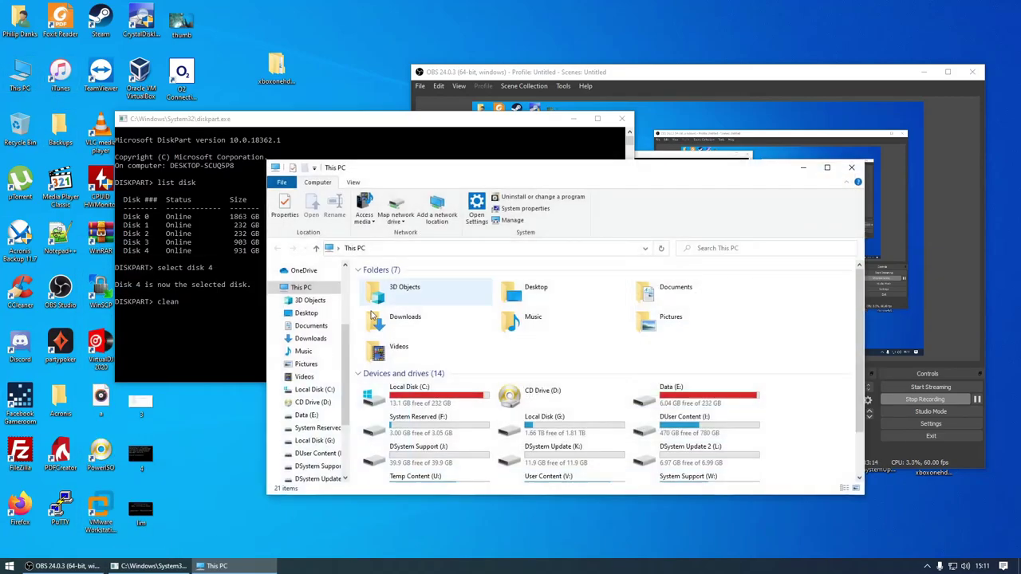
{"action": "left_click", "coordinate": [851, 166]}
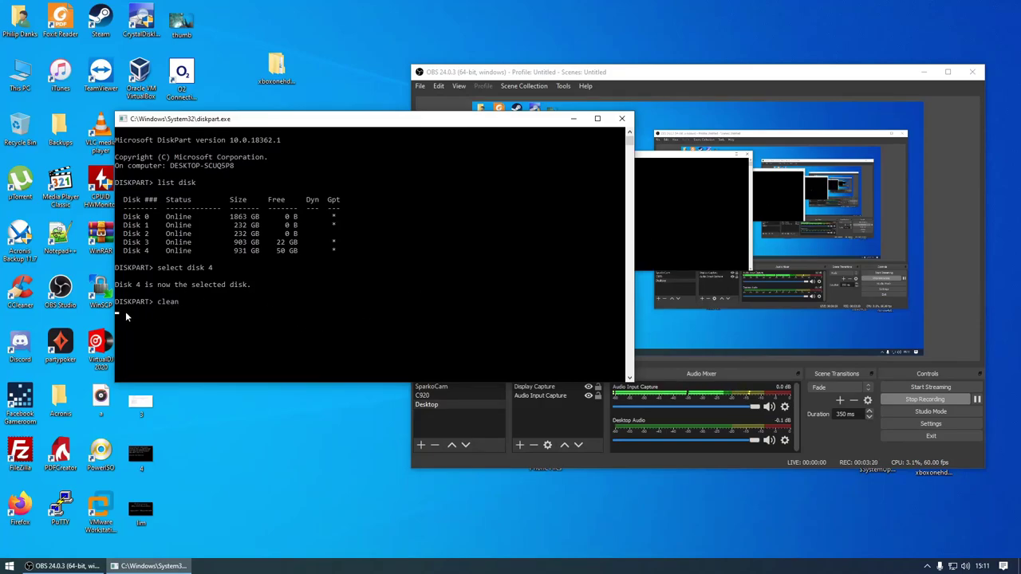
{"action": "left_click", "coordinate": [907, 396]}
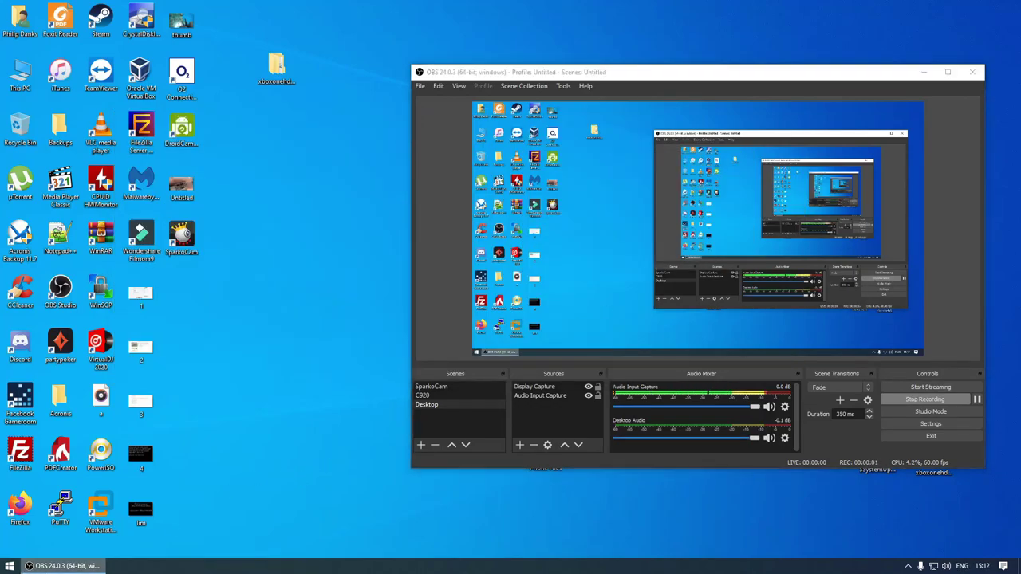
{"action": "left_click", "coordinate": [63, 565]}
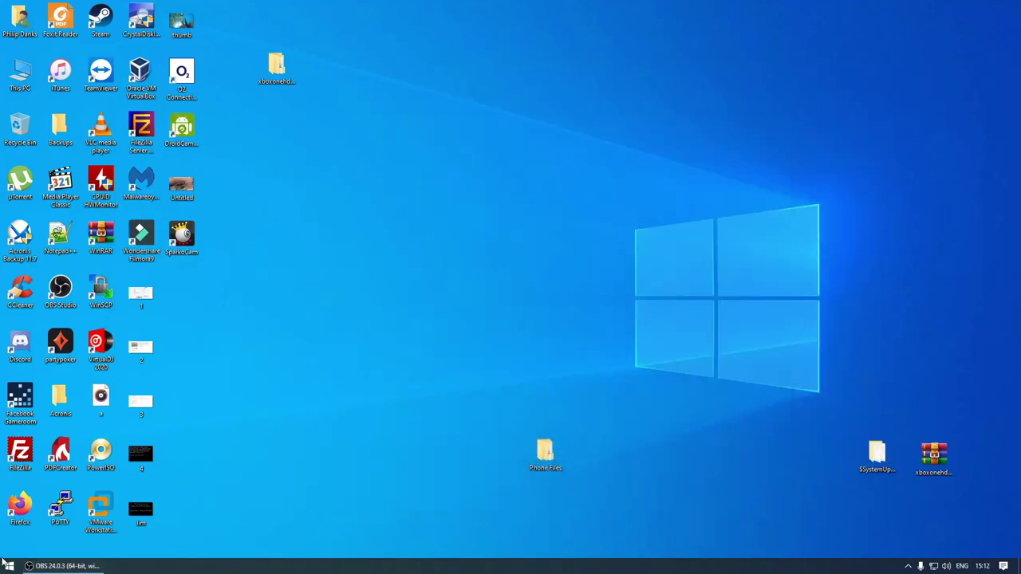
{"action": "left_click", "coordinate": [64, 566]}
Start a new diskpart session from the Windows search and list the connected disks.
{"action": "key", "text": "super"}
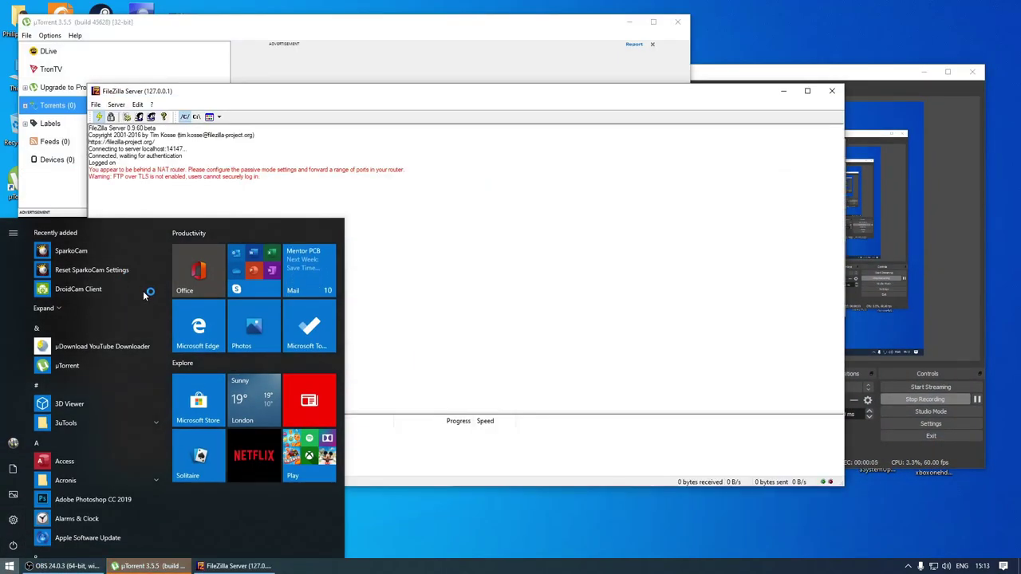
{"action": "type", "text": "disk"}
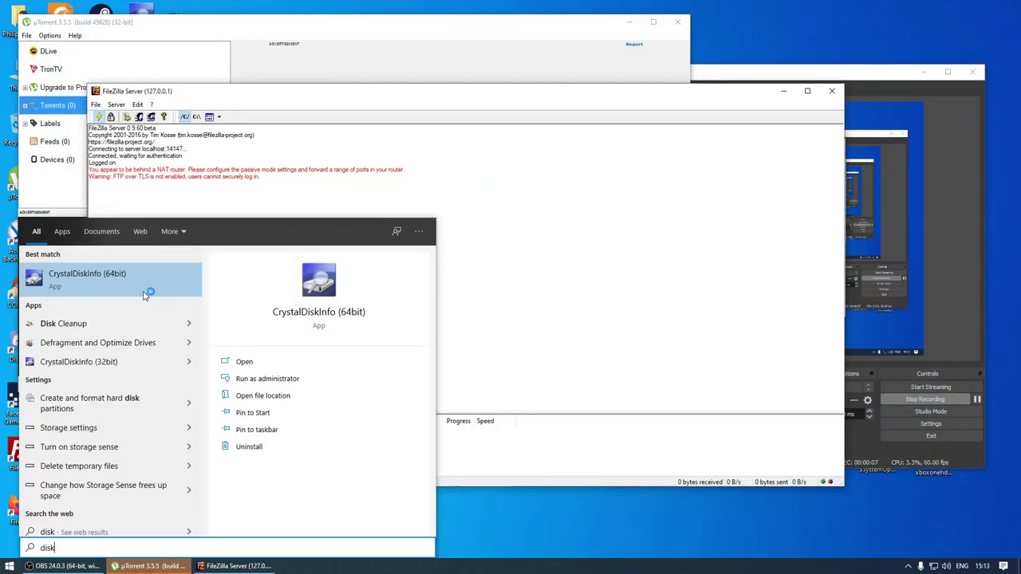
{"action": "type", "text": "part"}
{"action": "key", "text": "Return"}
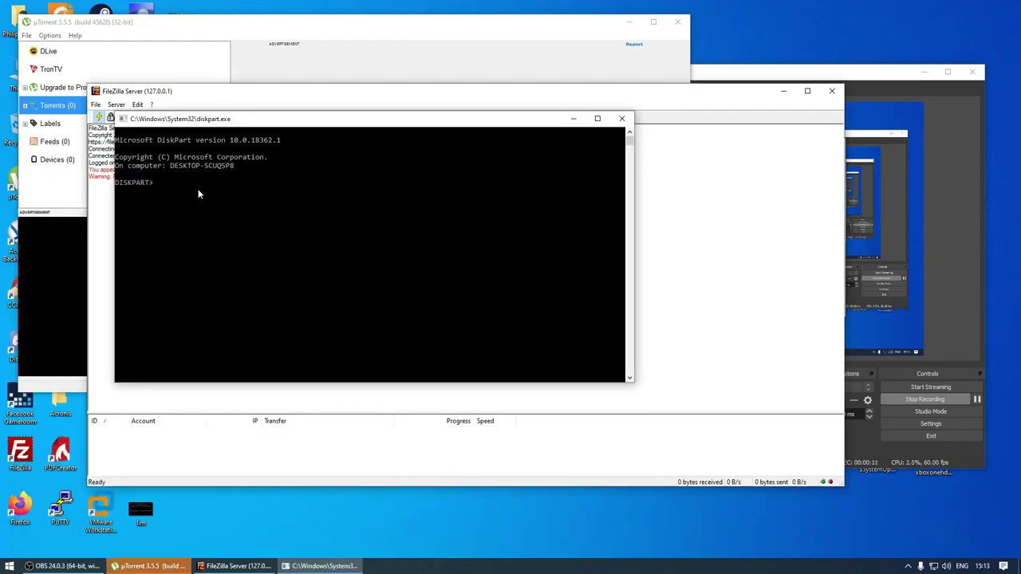
{"action": "type", "text": "list disk"}
{"action": "key", "text": "Return"}
Select disk 1, the 931 GB drive, and wipe it with the clean command.
{"action": "type", "text": "sele"}
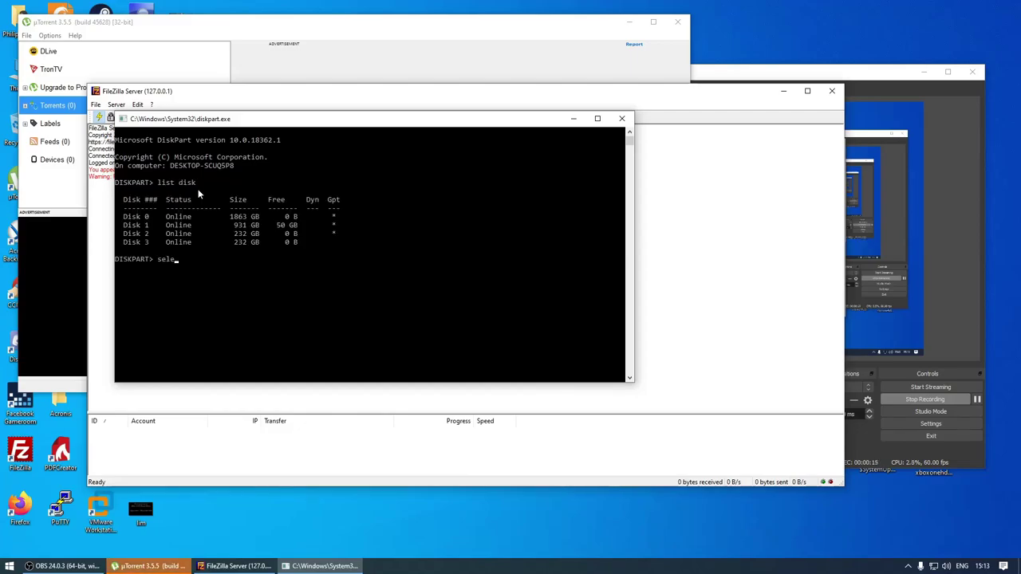
{"action": "type", "text": "ct disk"}
{"action": "type", "text": "1"}
{"action": "key", "text": "Return"}
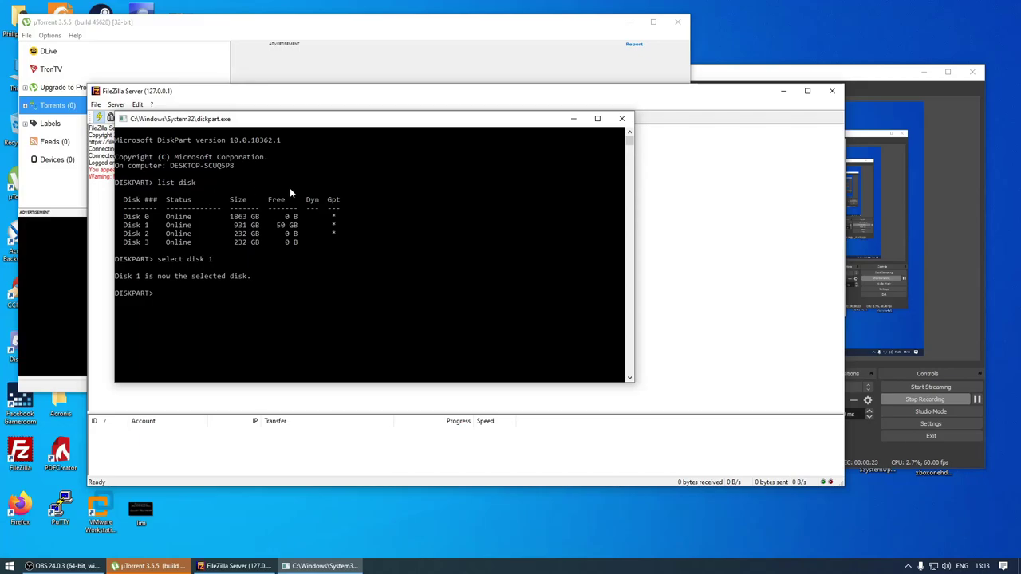
{"action": "type", "text": "clean"}
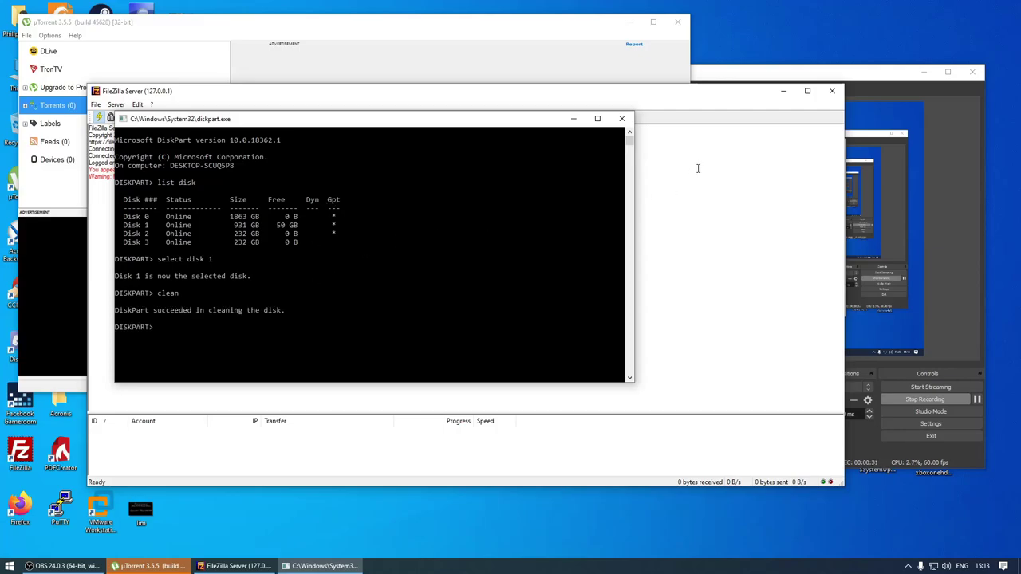
Close the DiskPart, FileZilla Server and µTorrent windows and minimise OBS to clear the desktop.
{"action": "left_click", "coordinate": [621, 118]}
{"action": "left_click", "coordinate": [832, 90]}
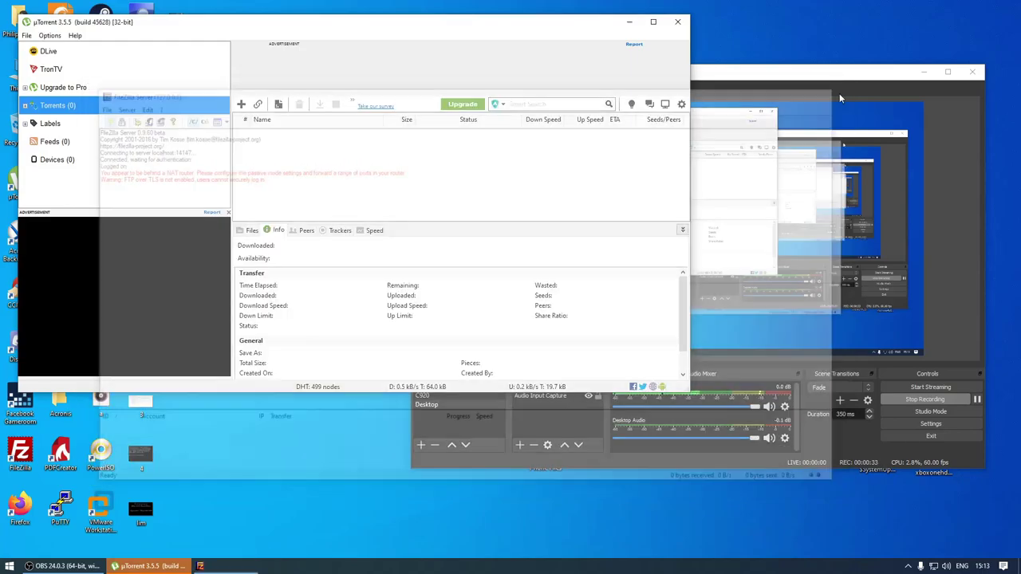
{"action": "left_click", "coordinate": [677, 23]}
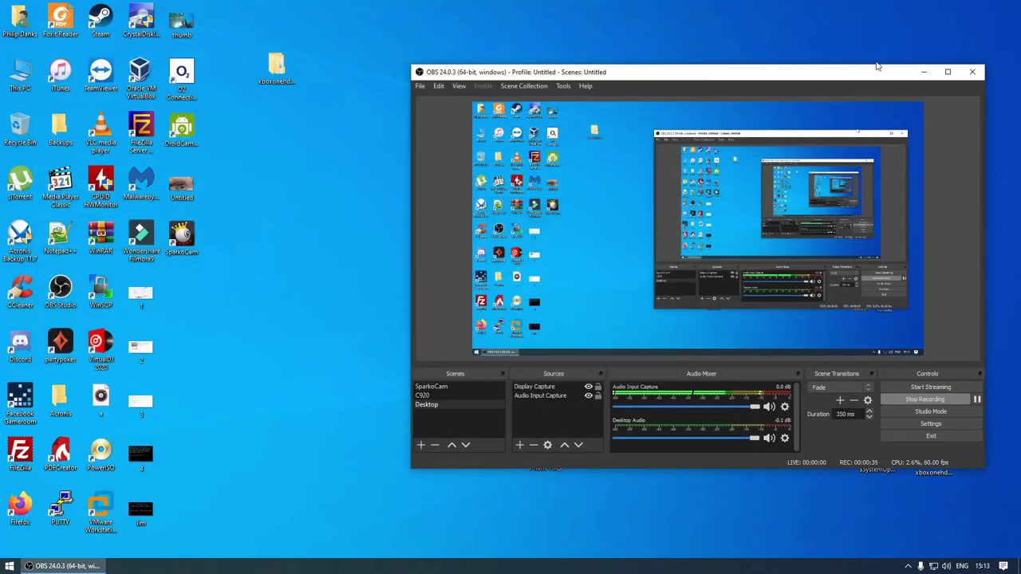
{"action": "left_click", "coordinate": [923, 72]}
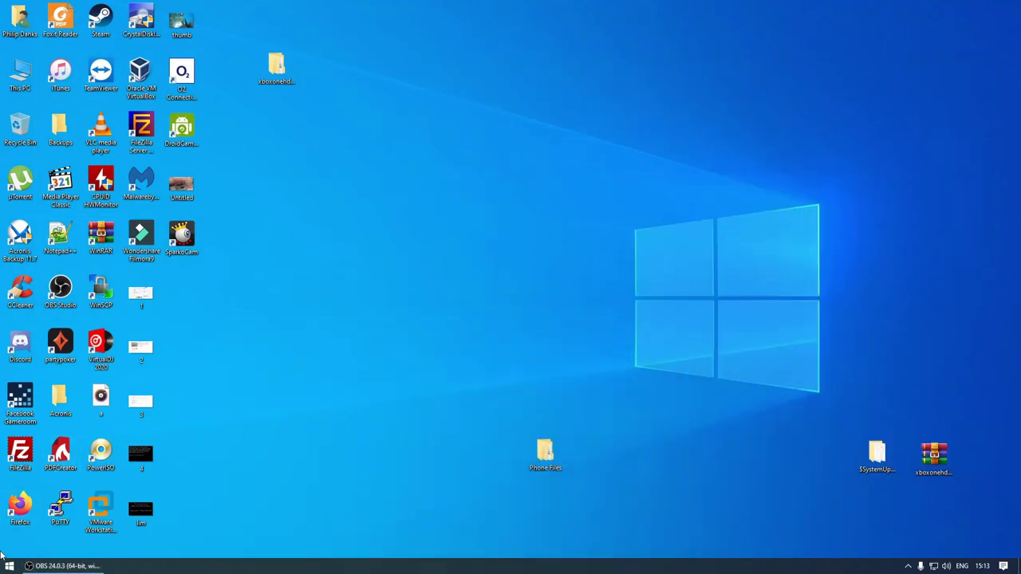
Open the xboxonehdd-master folder on the desktop and copy its full path.
{"action": "double_click", "coordinate": [277, 65]}
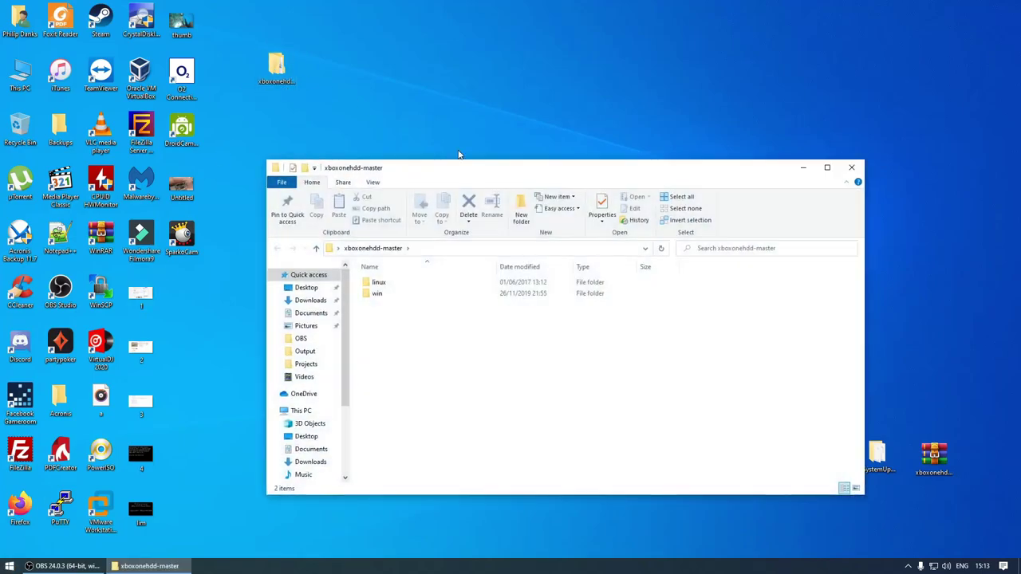
{"action": "right_click", "coordinate": [530, 255]}
{"action": "left_click", "coordinate": [520, 246]}
{"action": "right_click", "coordinate": [519, 248]}
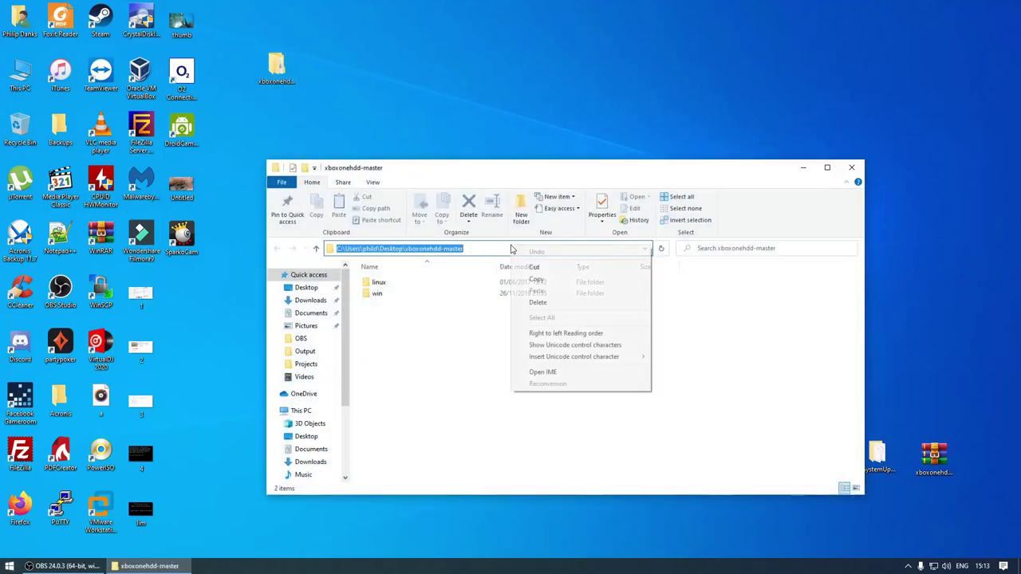
{"action": "left_click", "coordinate": [542, 279]}
Search Windows for cmd and open Command Prompt as administrator.
{"action": "left_click", "coordinate": [10, 566]}
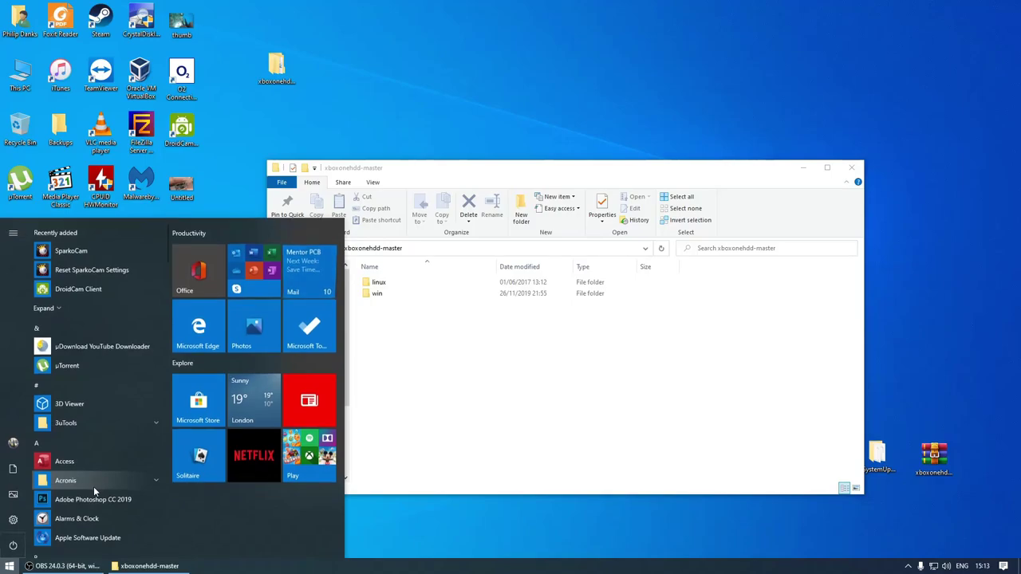
{"action": "type", "text": "cmd"}
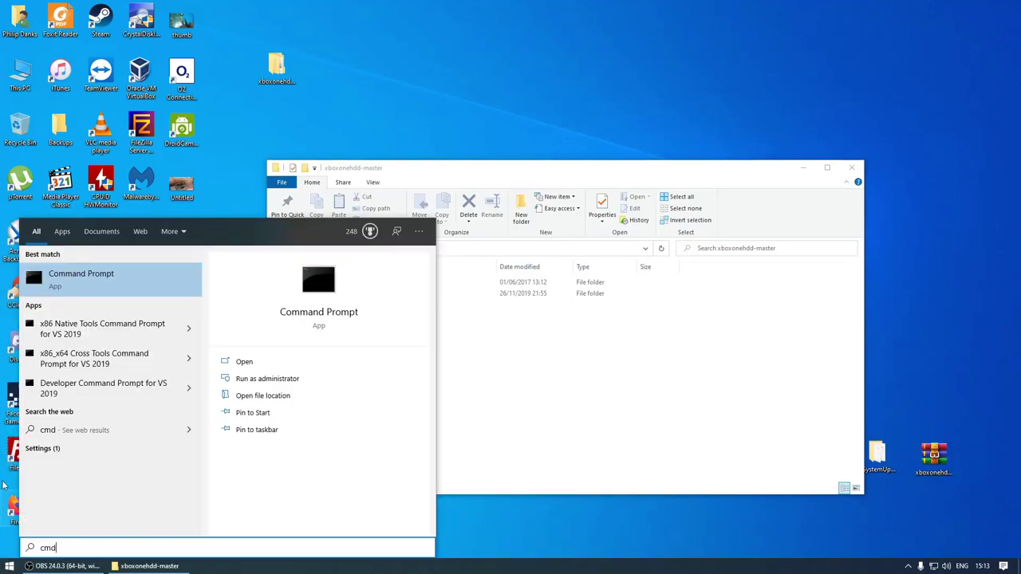
{"action": "right_click", "coordinate": [115, 281]}
{"action": "left_click", "coordinate": [134, 288]}
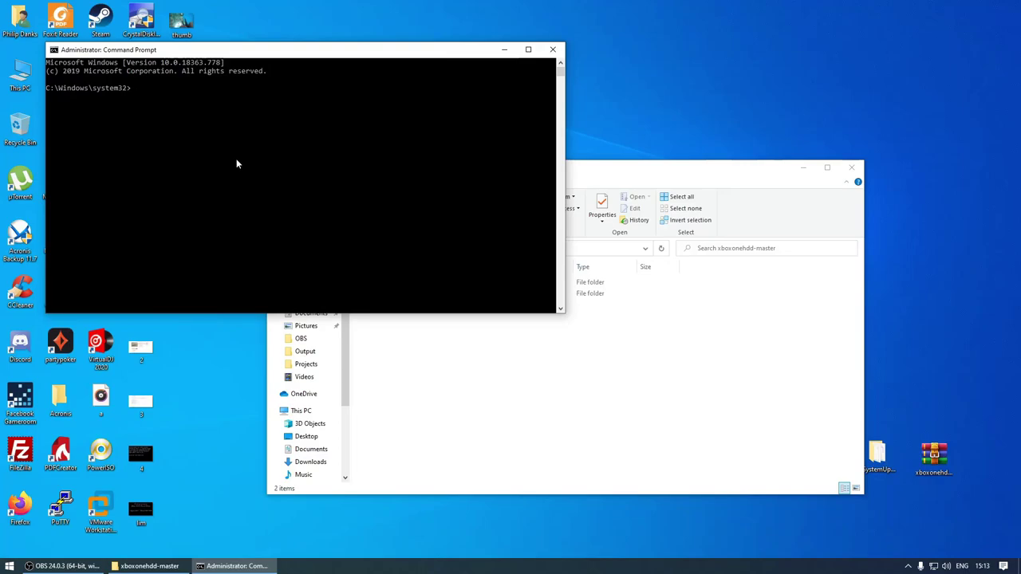
Change the working directory to the win subfolder of the copied xboxonehdd-master path.
{"action": "type", "text": "cd"}
{"action": "key", "text": "ctrl+v"}
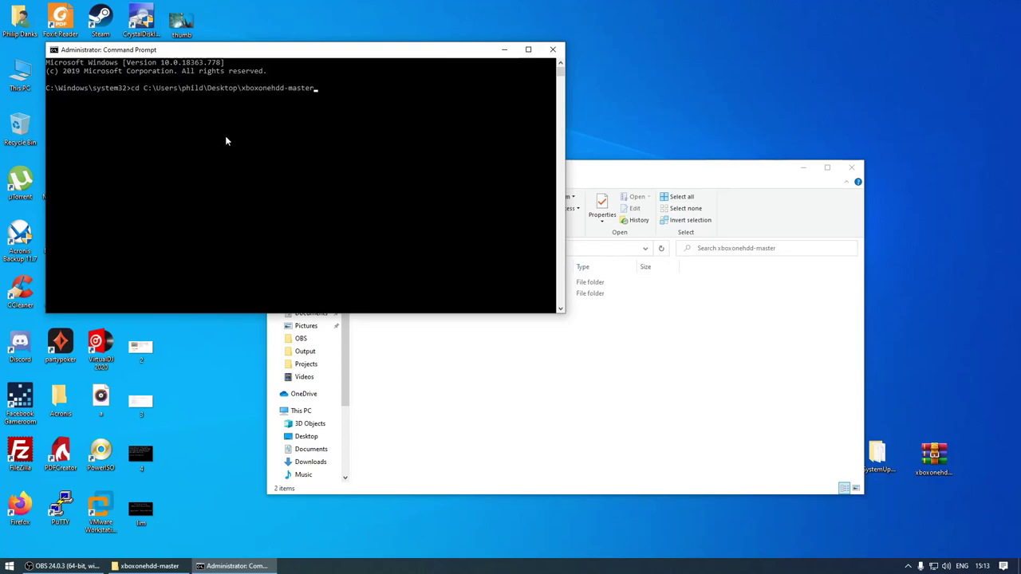
{"action": "type", "text": "\\win"}
{"action": "key", "text": "Return"}
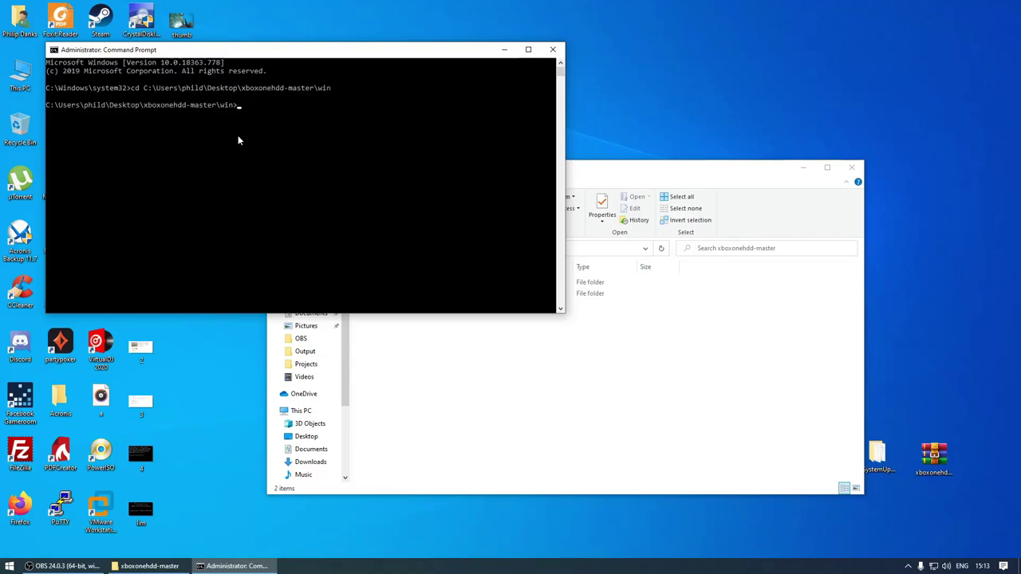
Run the create_xbox_drive script, continue past the drive letter check and choose option a, Replace/Upgrade without a working original drive.
{"action": "type", "text": "cre"}
{"action": "key", "text": "Tab"}
{"action": "key", "text": "Return"}
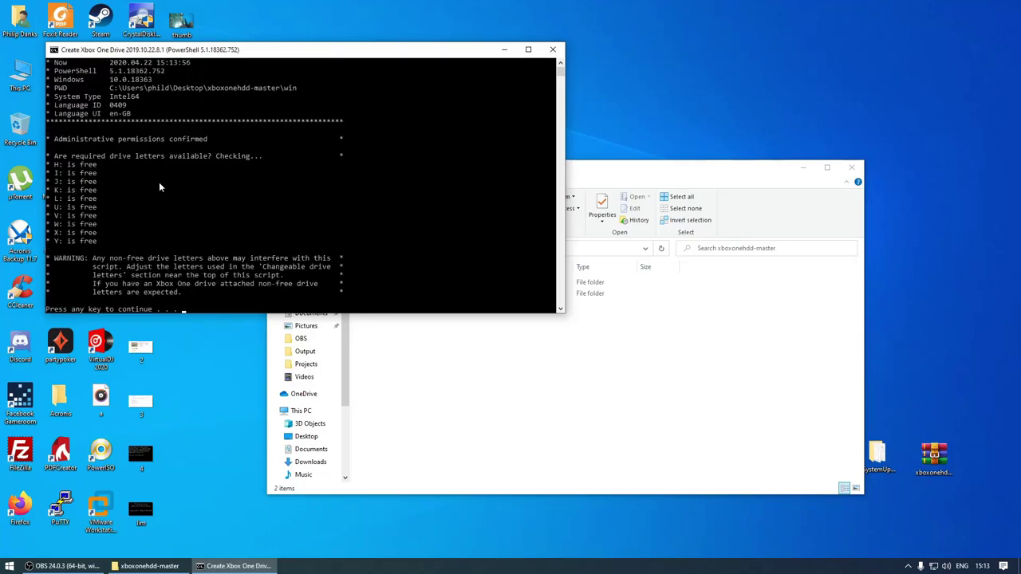
{"action": "key", "text": "Return"}
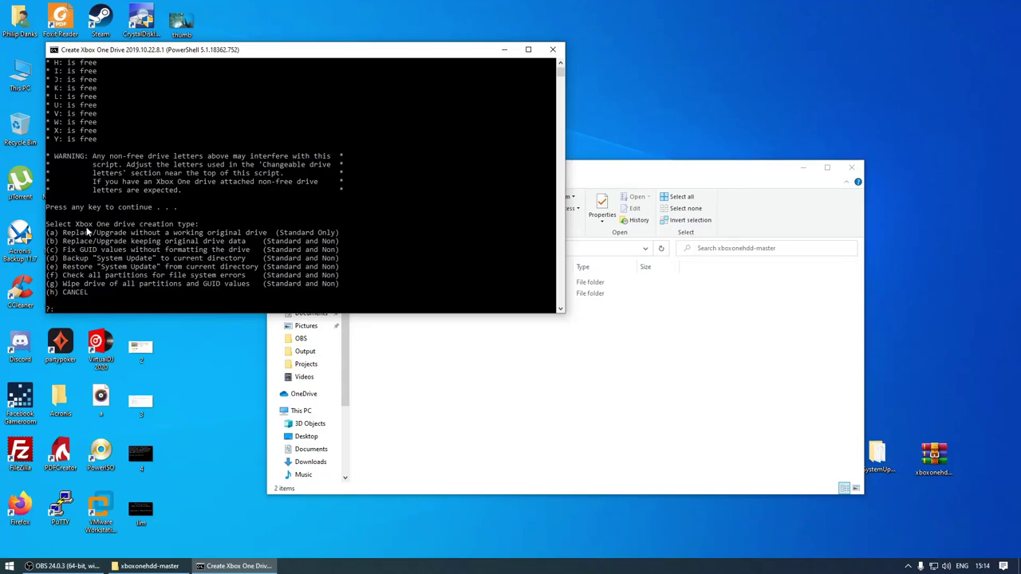
{"action": "type", "text": "a"}
{"action": "key", "text": "Return"}
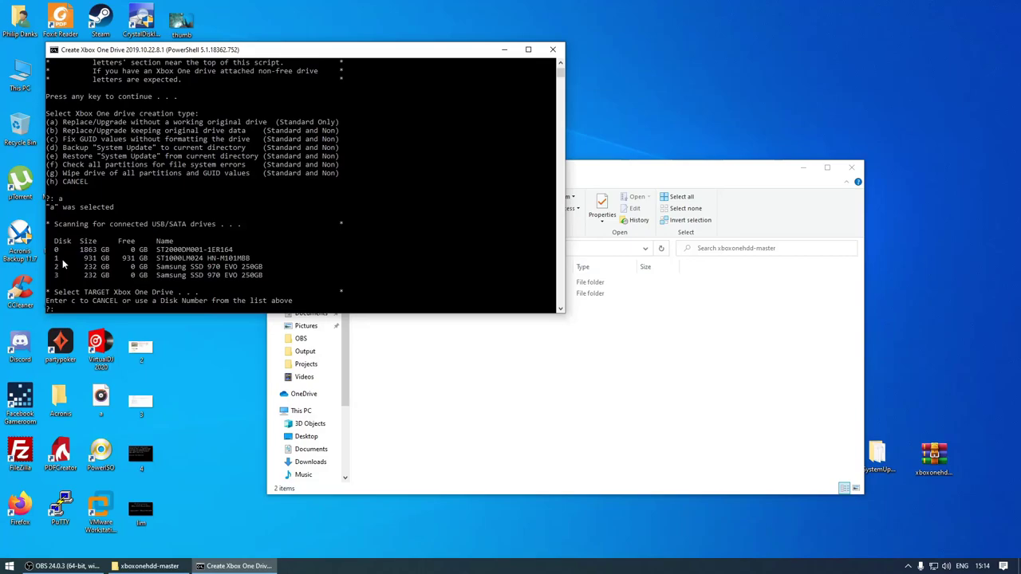
Target disk 1, the 931 GB drive, agree to erase all its data and choose layout b, 1TB Standard.
{"action": "type", "text": "1"}
{"action": "key", "text": "Return"}
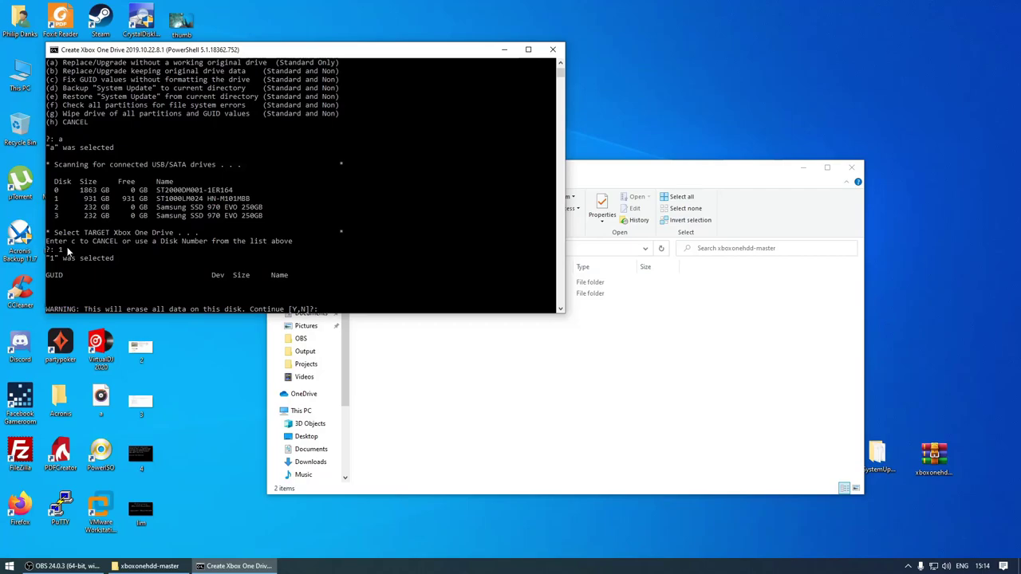
{"action": "type", "text": "y"}
{"action": "key", "text": "Return"}
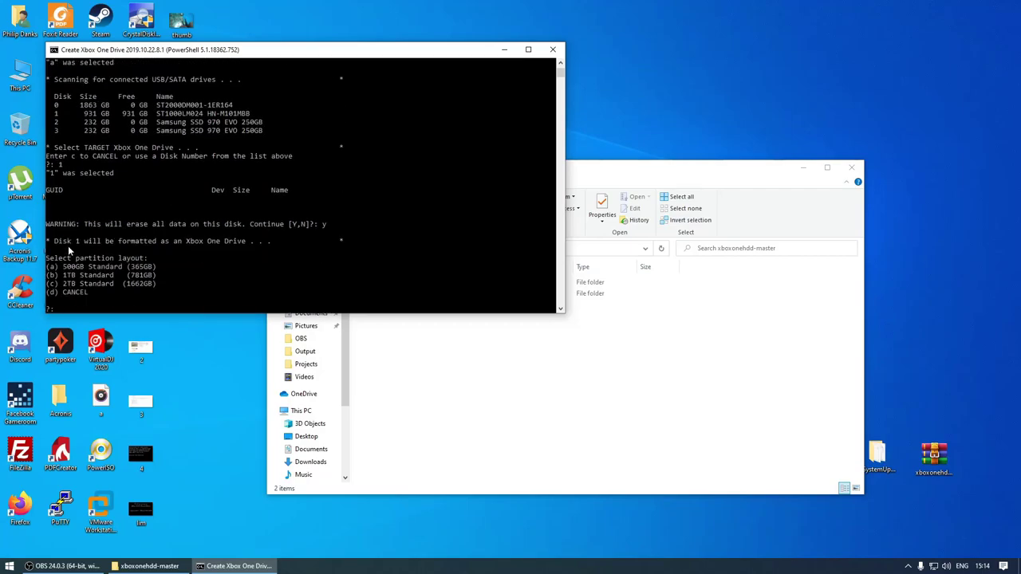
{"action": "type", "text": "b"}
{"action": "key", "text": "Return"}
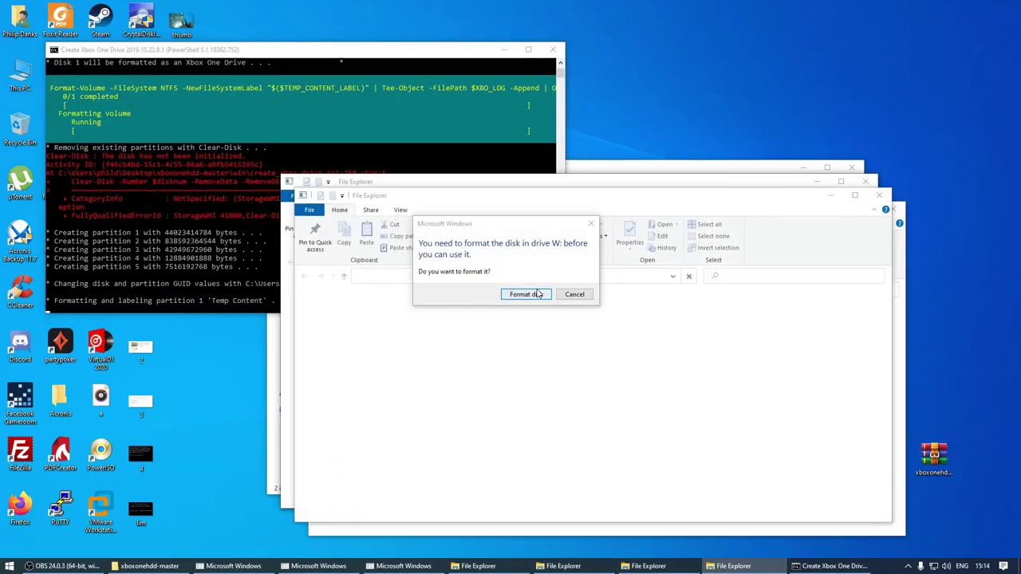
Decline the Windows prompts to format the new partitions and close the System Update (X:) window while the script runs.
{"action": "left_click", "coordinate": [571, 294]}
{"action": "left_click", "coordinate": [639, 302]}
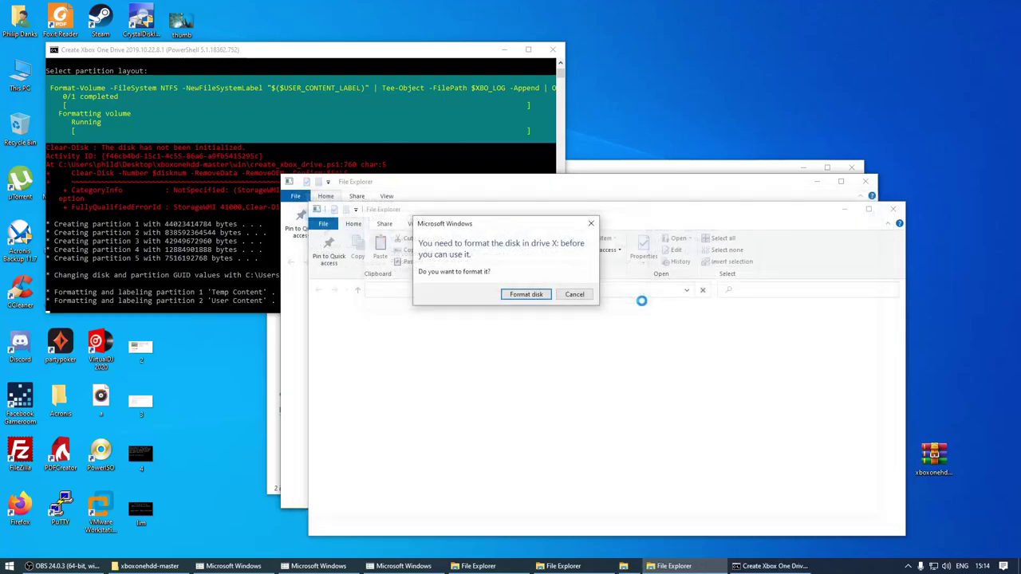
{"action": "left_click", "coordinate": [573, 294]}
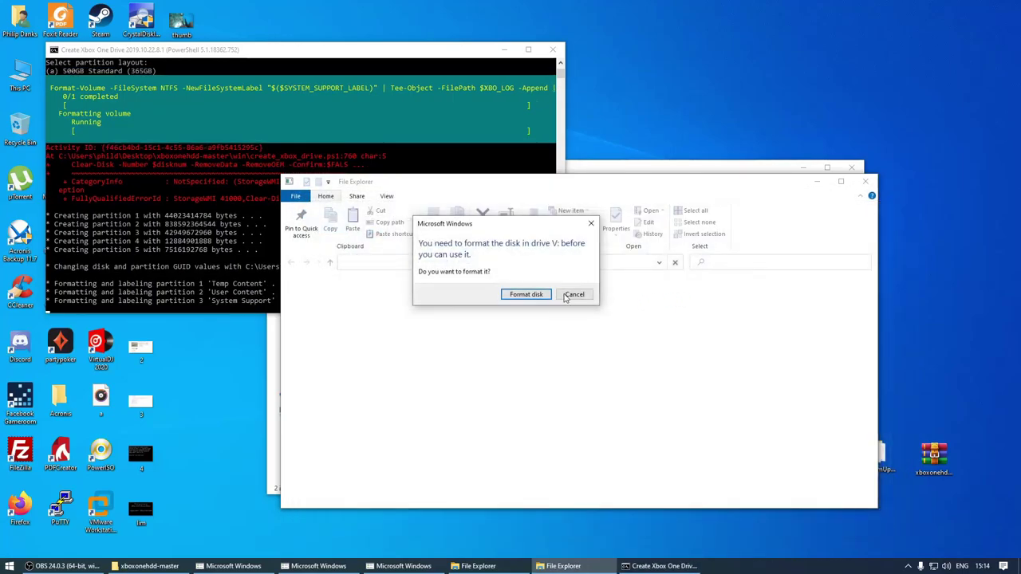
{"action": "left_click", "coordinate": [574, 294]}
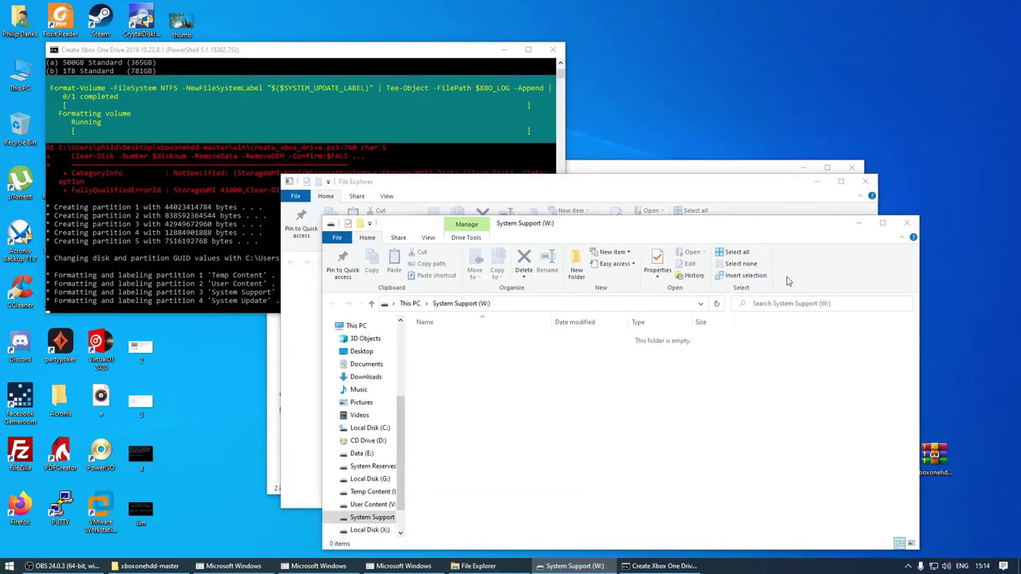
{"action": "left_click", "coordinate": [574, 294]}
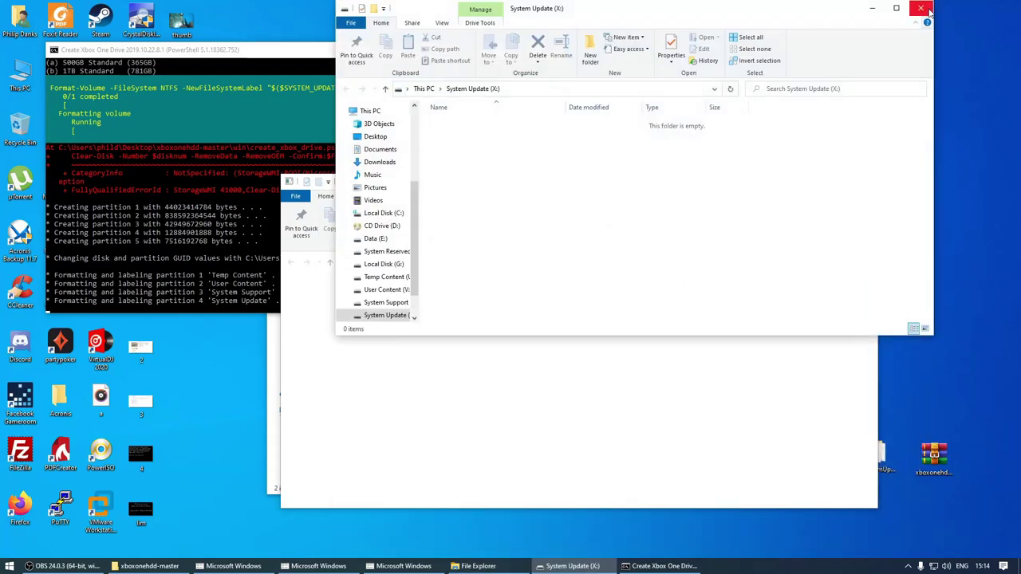
{"action": "left_click", "coordinate": [921, 8]}
{"action": "left_click", "coordinate": [574, 290]}
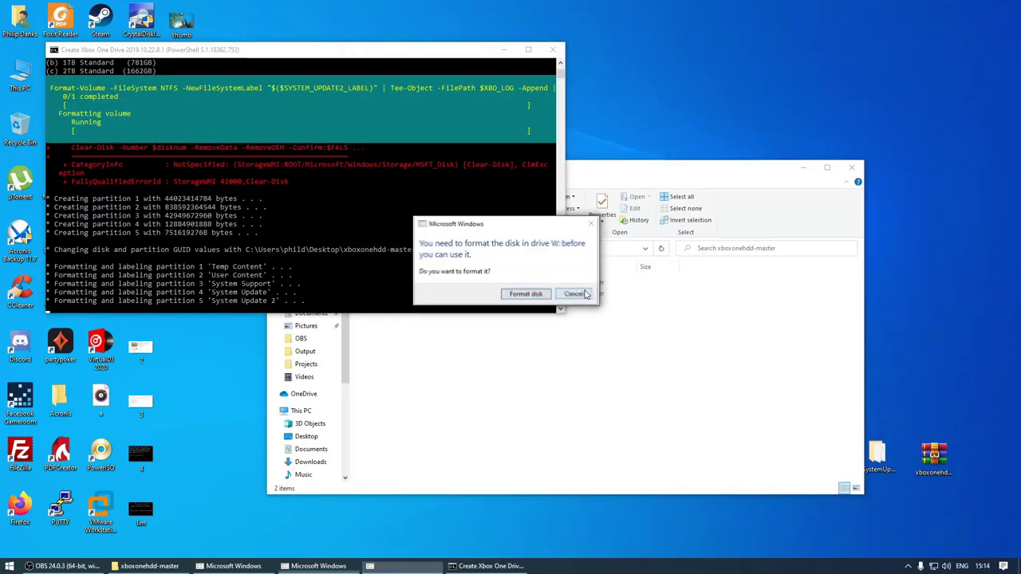